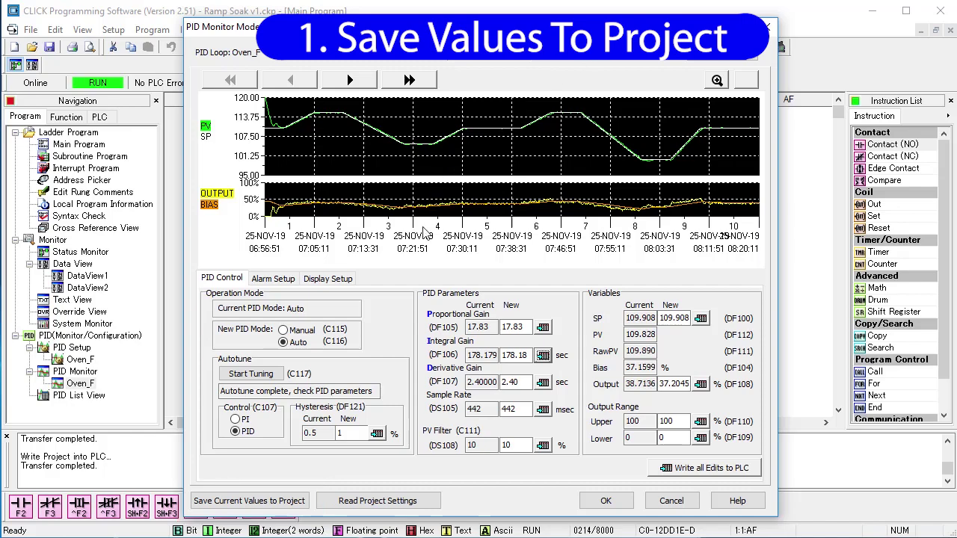
Store the loop's current gains and 442 ms sample rate in the project, then reload project settings to confirm them
left_click(381, 505)
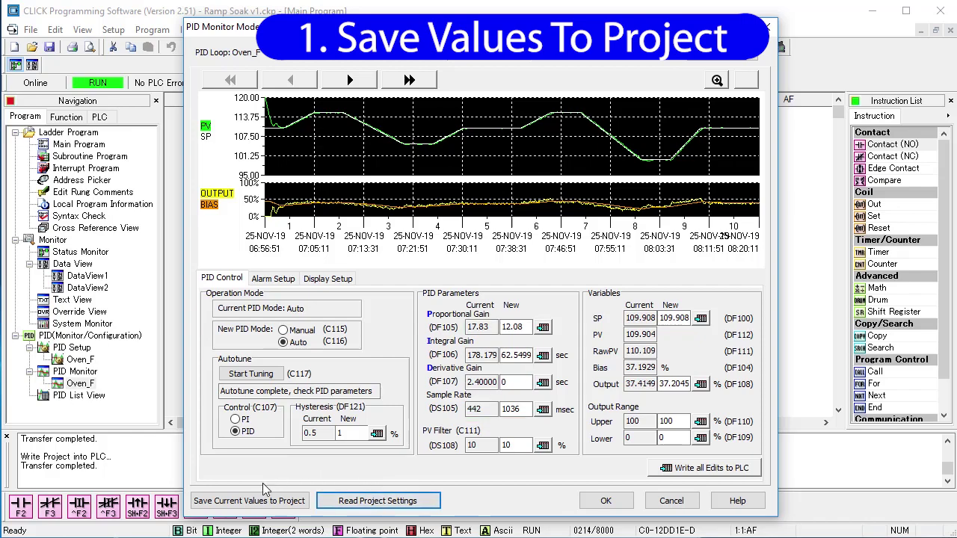
left_click(259, 503)
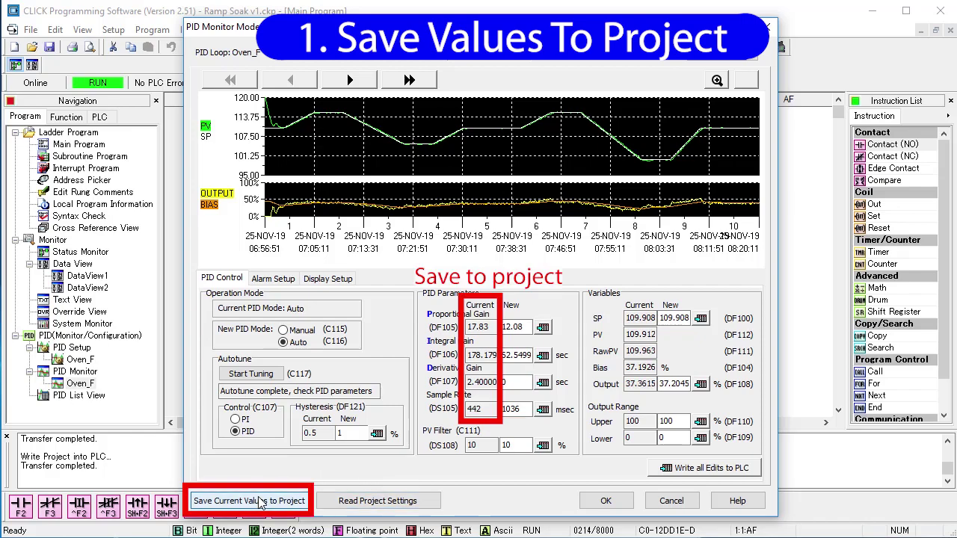
left_click(366, 502)
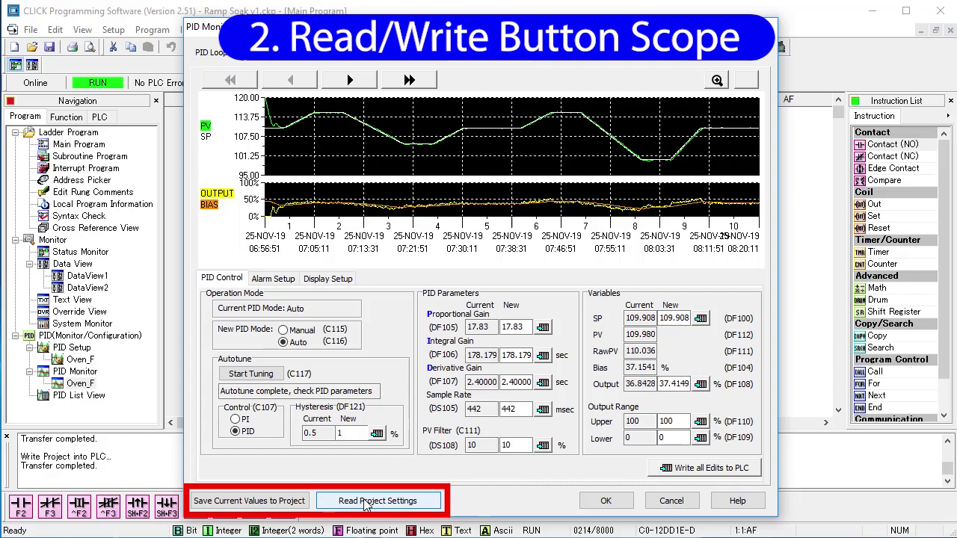
left_click(266, 278)
left_click(348, 281)
left_click(229, 280)
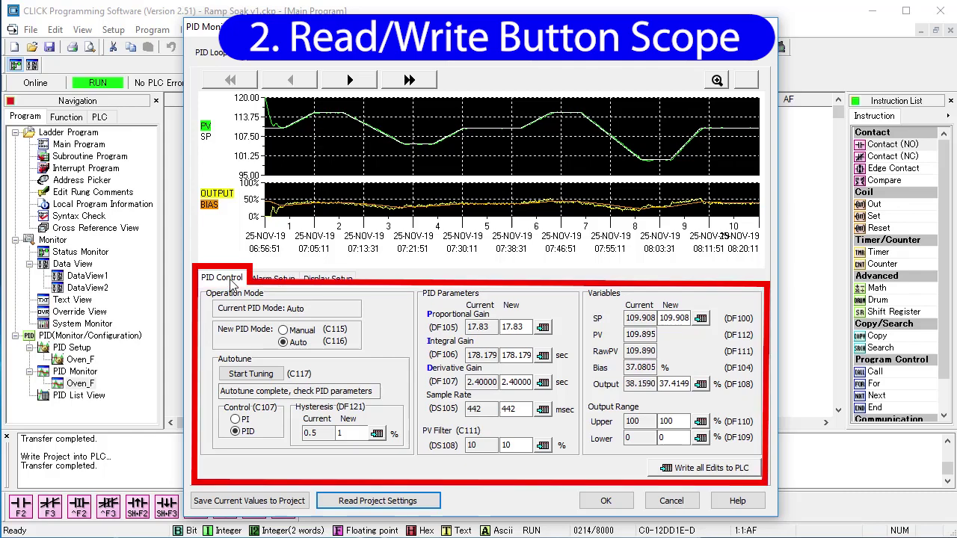
left_click(263, 281)
left_click(317, 279)
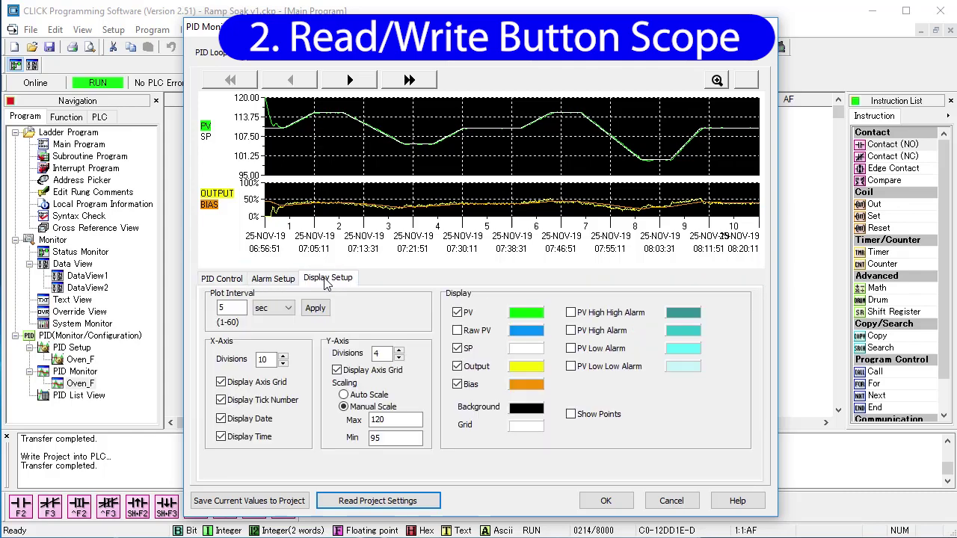
left_click(230, 281)
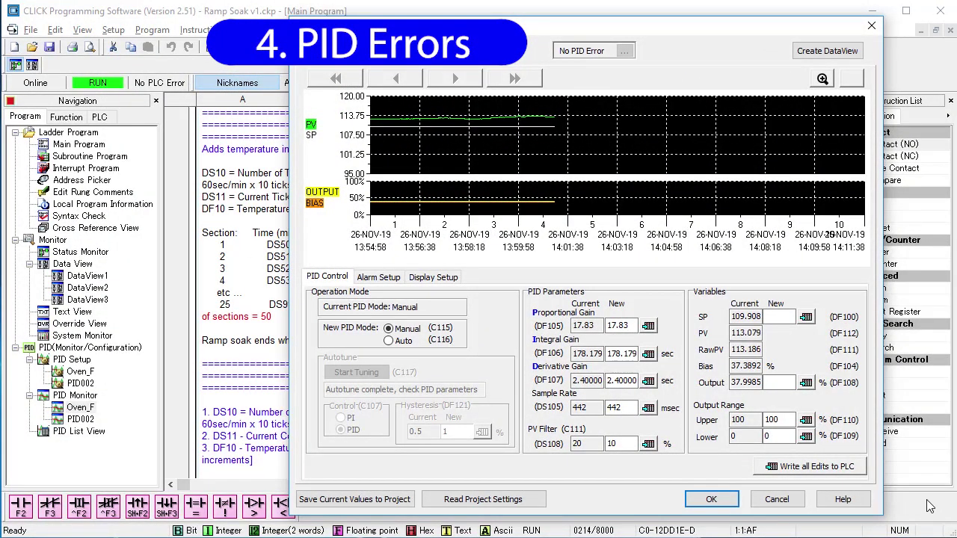
Try a 99 ms sample rate on the monitor and dismiss the invalid-value warning
double_click(630, 409)
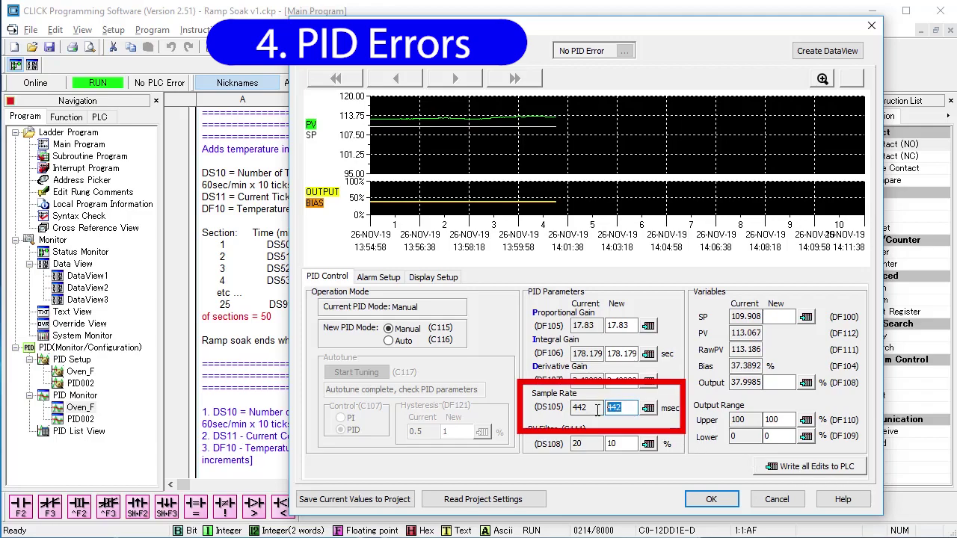
type("99")
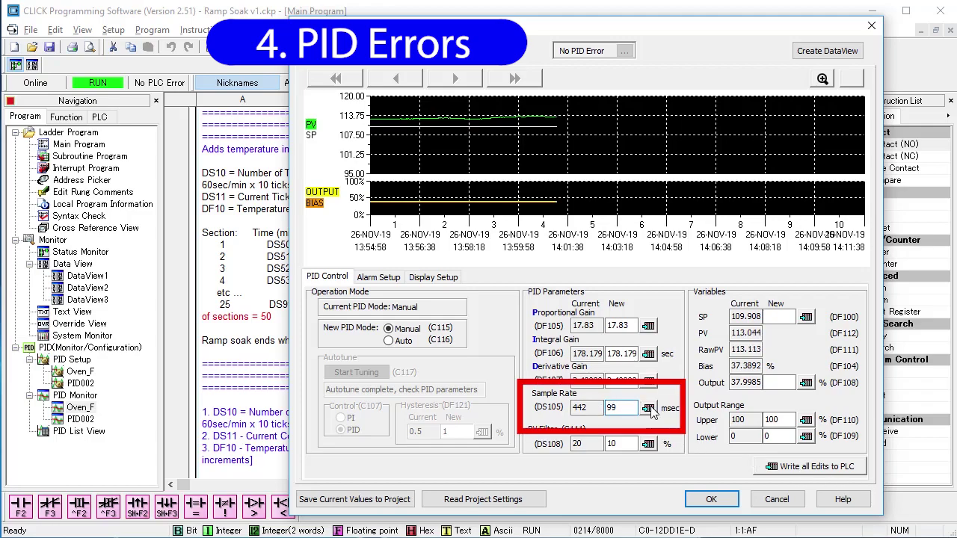
left_click(648, 408)
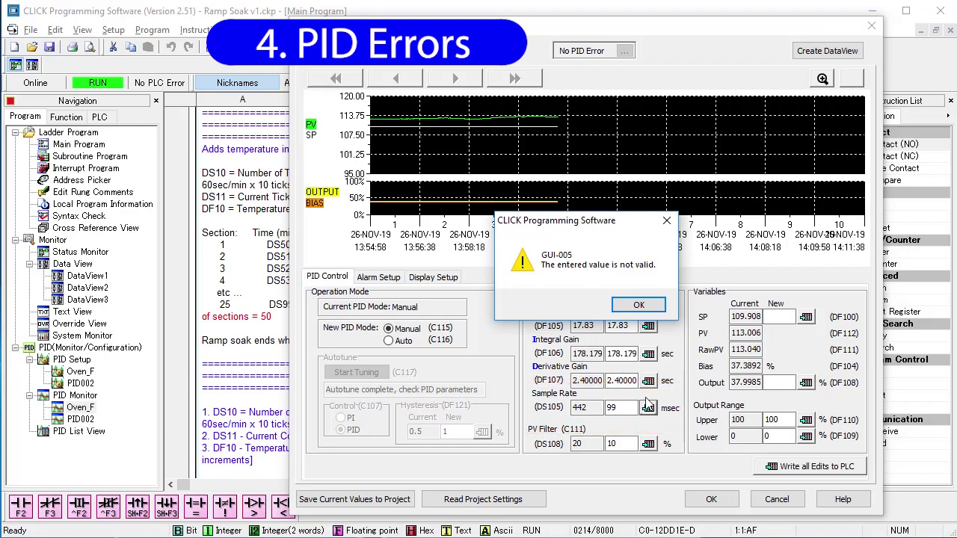
left_click(639, 306)
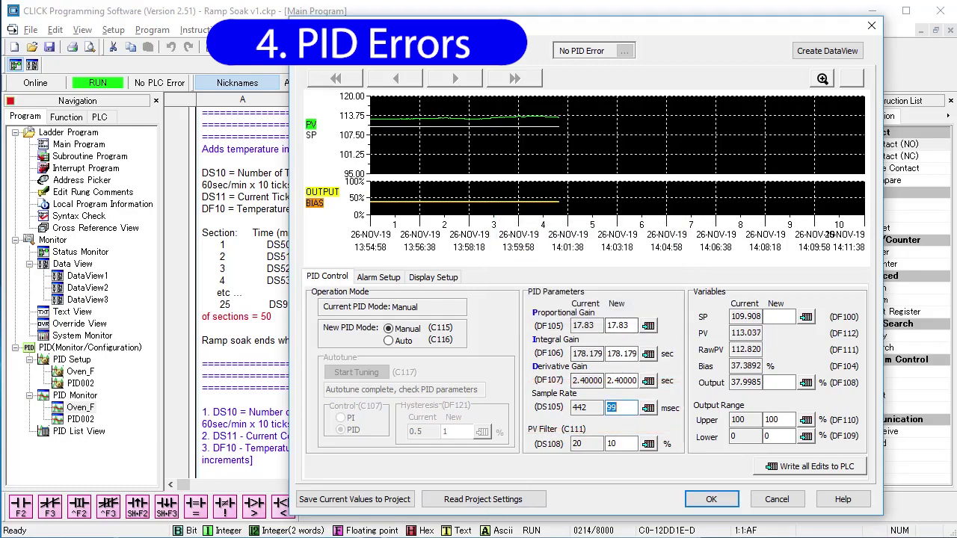
Write 99 directly to DS105 in the DataView3 window
left_click_drag(379, 430, 392, 287)
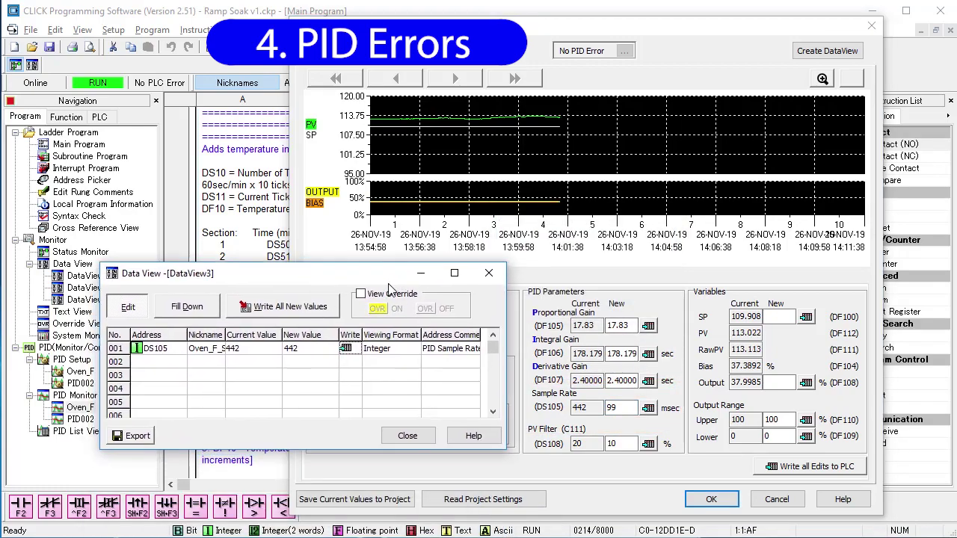
left_click(312, 355)
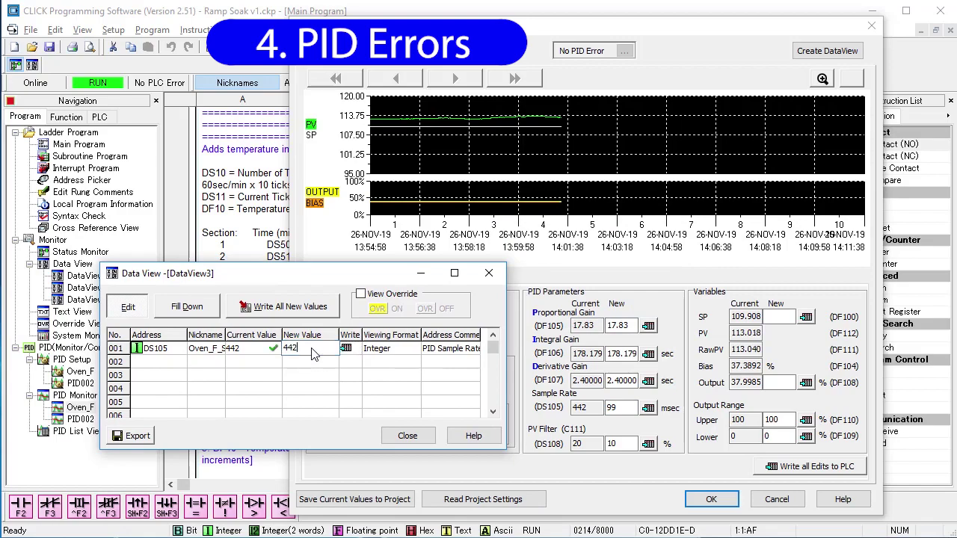
left_click(302, 349)
type("99")
left_click(346, 349)
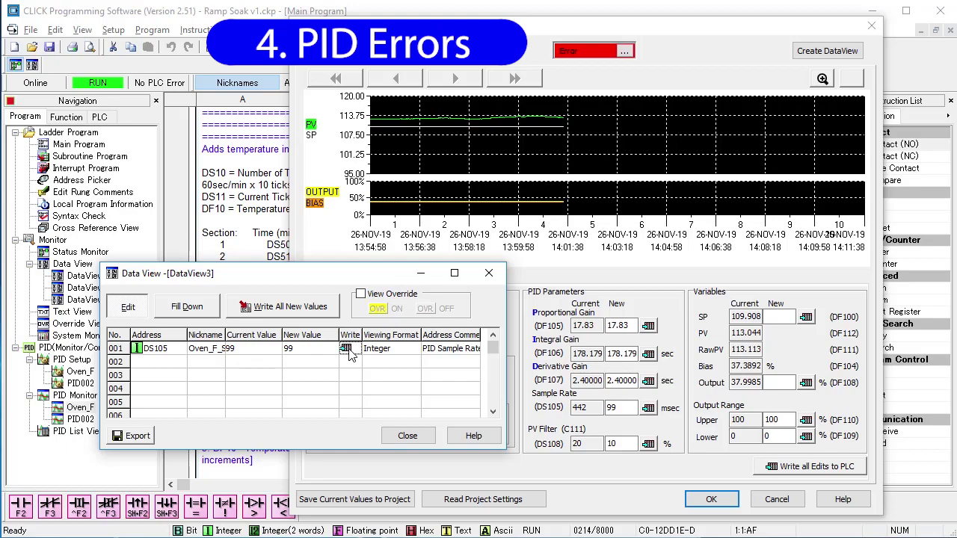
Check the PID error list, then write 442 back to DS105 to clear the error
left_click(624, 51)
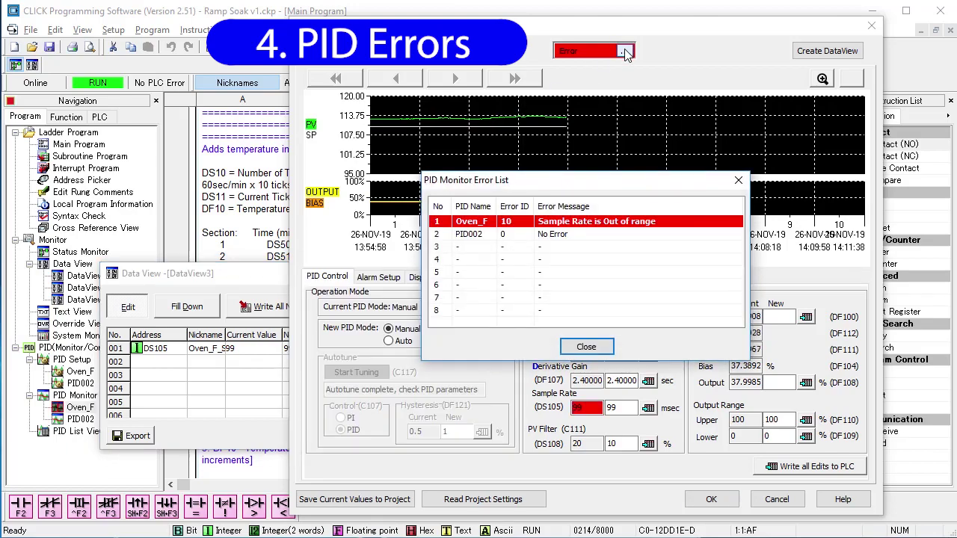
left_click(239, 288)
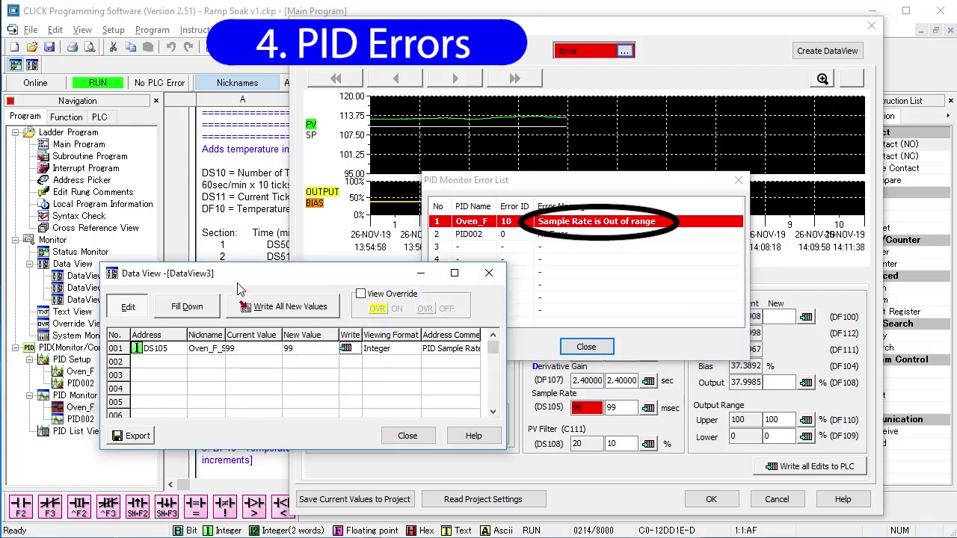
left_click(302, 348)
type("442")
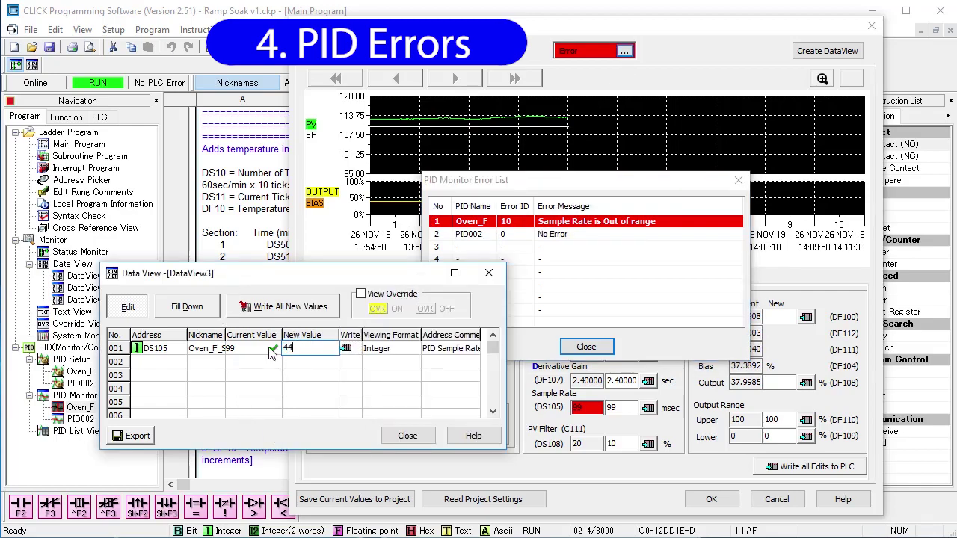
left_click(346, 349)
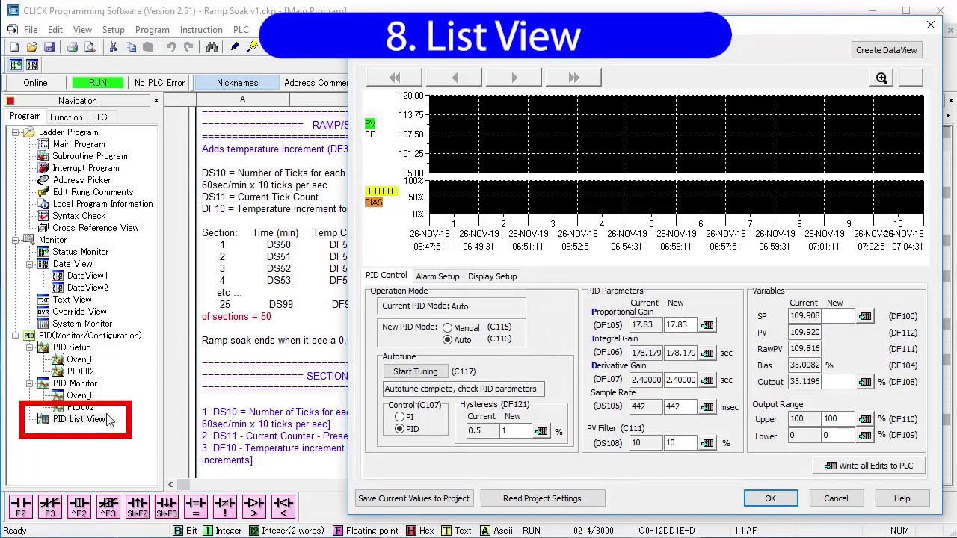
Show the Memory Address tab of the PID List View for loop PID002
left_click(61, 423)
double_click(62, 423)
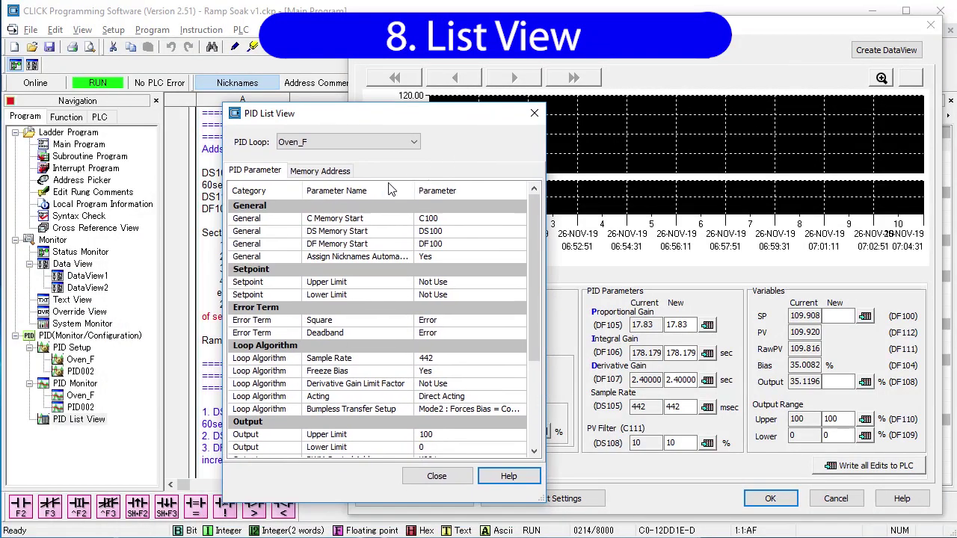
left_click(321, 171)
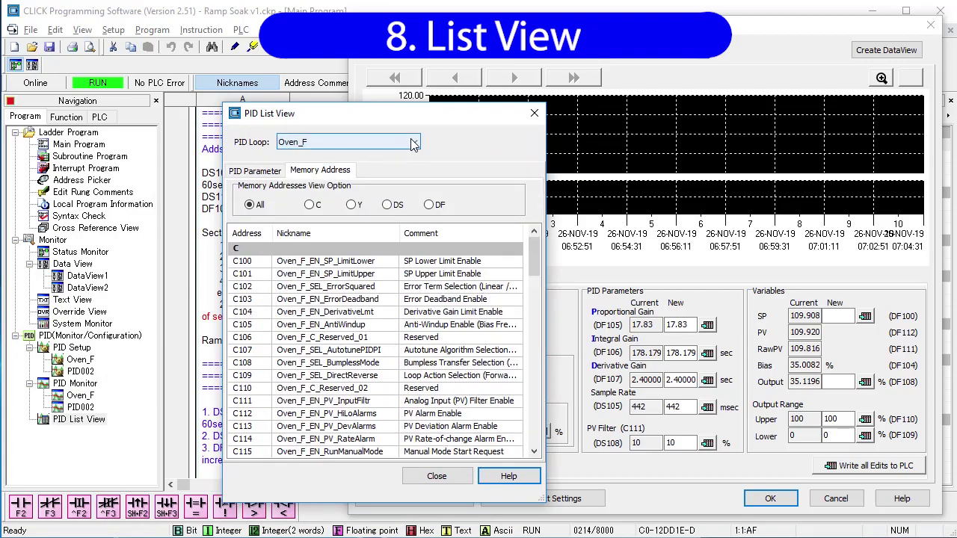
left_click(351, 142)
left_click(299, 166)
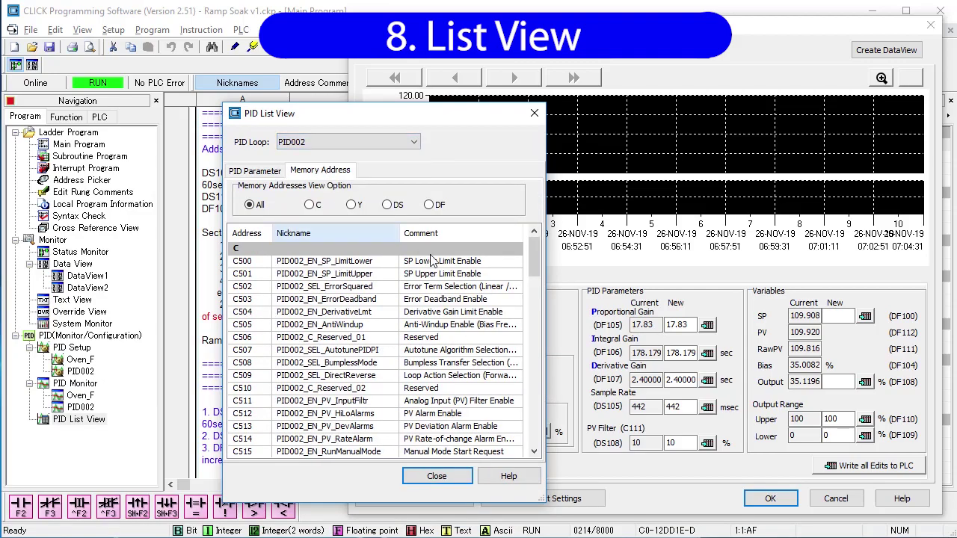
left_click_drag(531, 258, 527, 405)
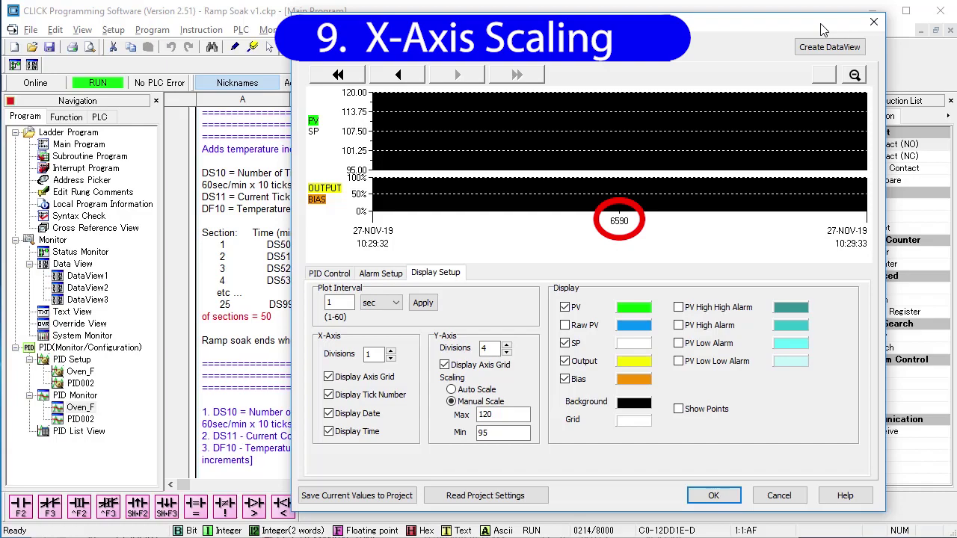
Set the trend's plot interval to 60 minutes and apply it
left_click(352, 79)
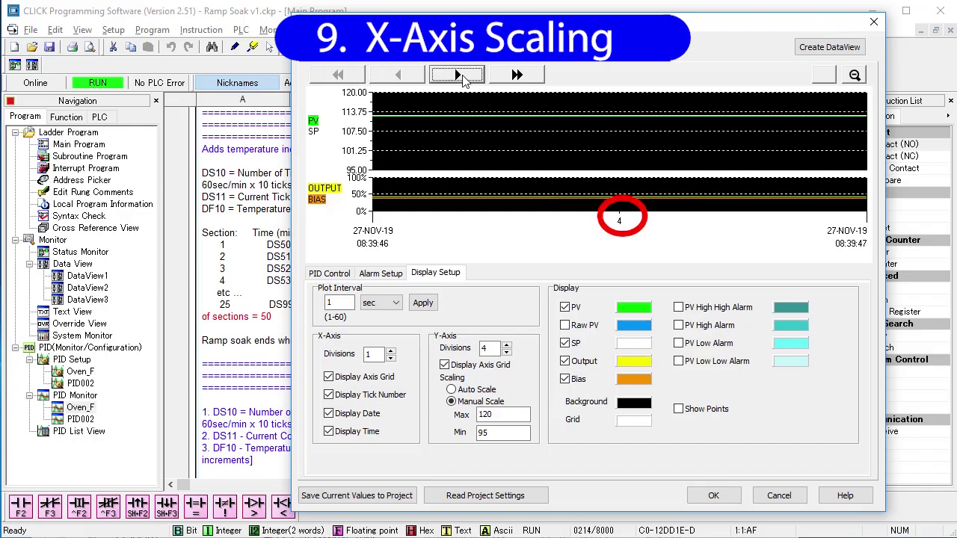
left_click(463, 81)
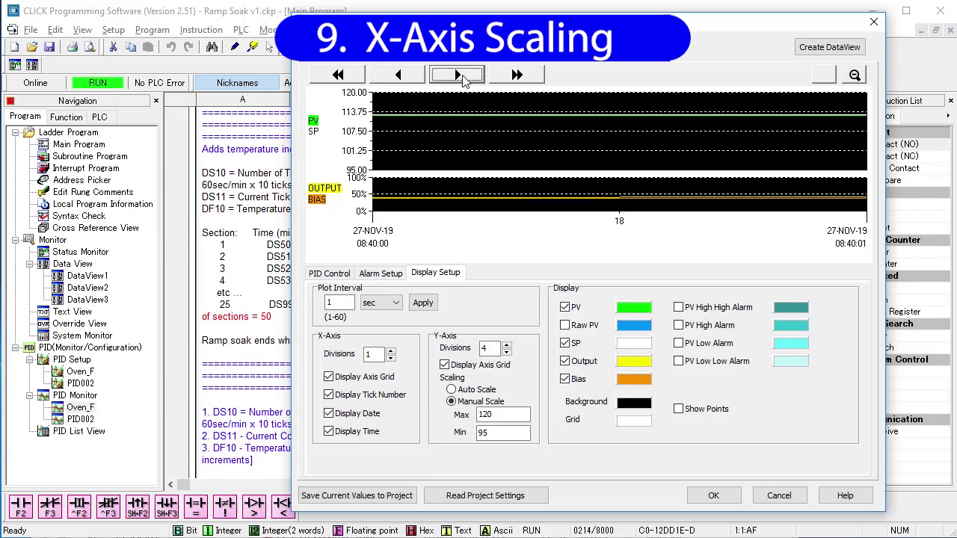
double_click(341, 303)
type("60")
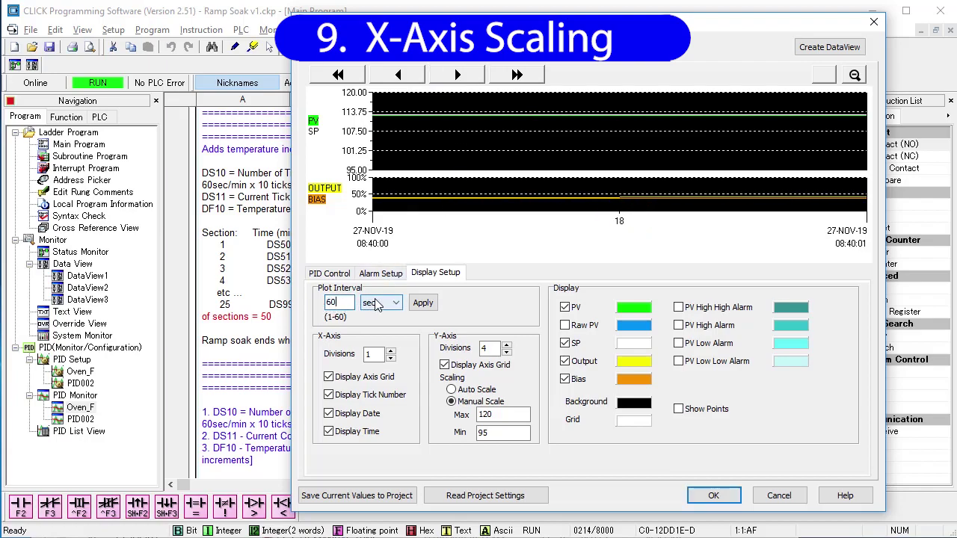
left_click(381, 303)
left_click(377, 327)
left_click(423, 303)
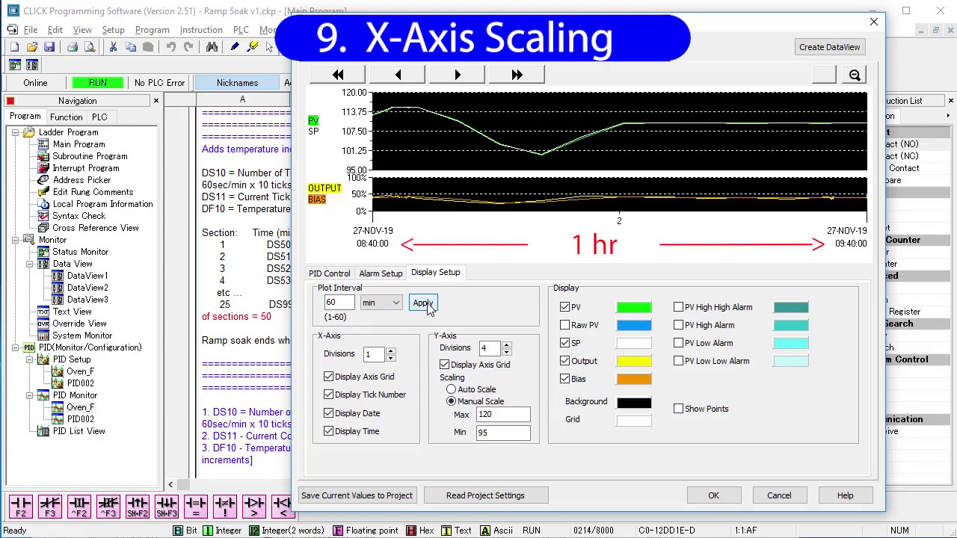
Raise the X-axis divisions to 10 and zoom out to the full ten-hour span
left_click(390, 351)
left_click(390, 351)
left_click(390, 351)
left_click(390, 351)
left_click(390, 352)
left_click(390, 351)
left_click(390, 351)
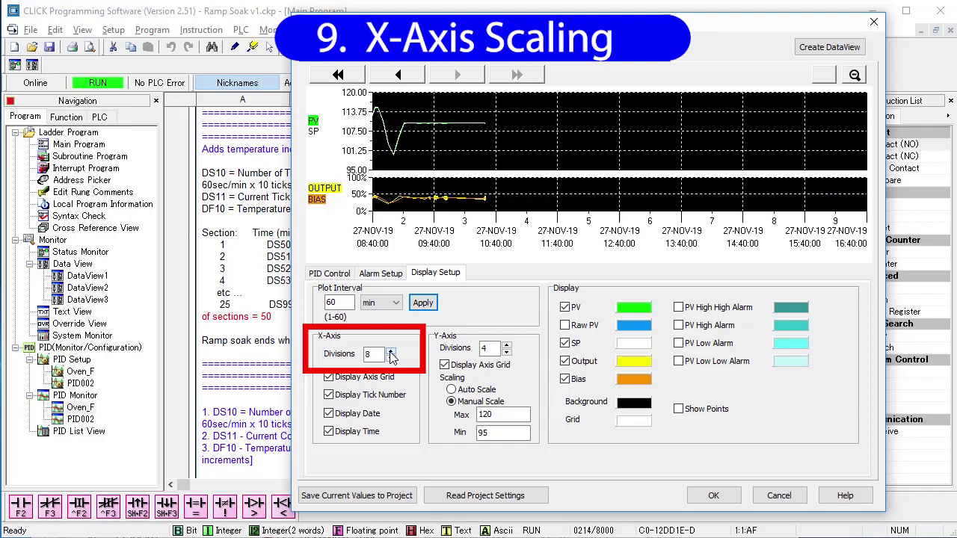
left_click(390, 352)
left_click(390, 352)
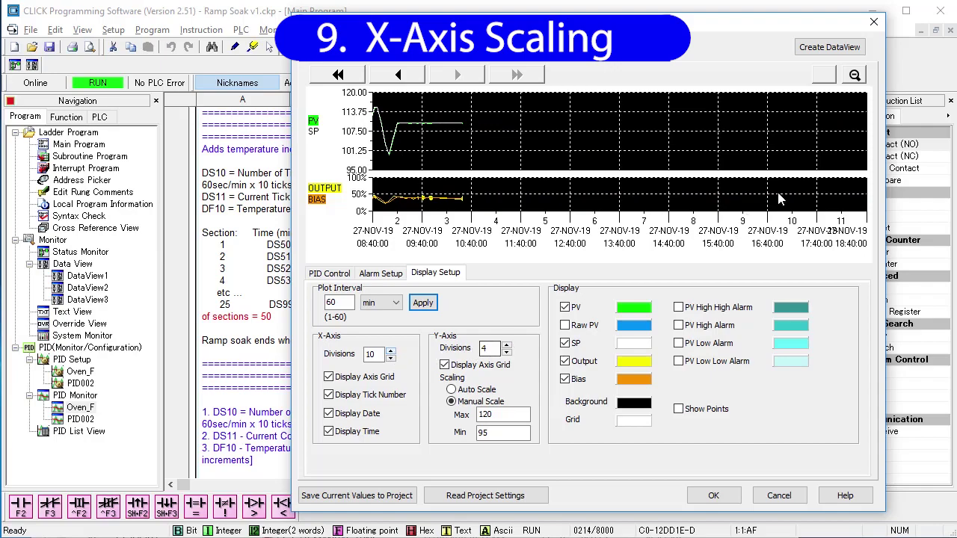
left_click(854, 76)
left_click(854, 76)
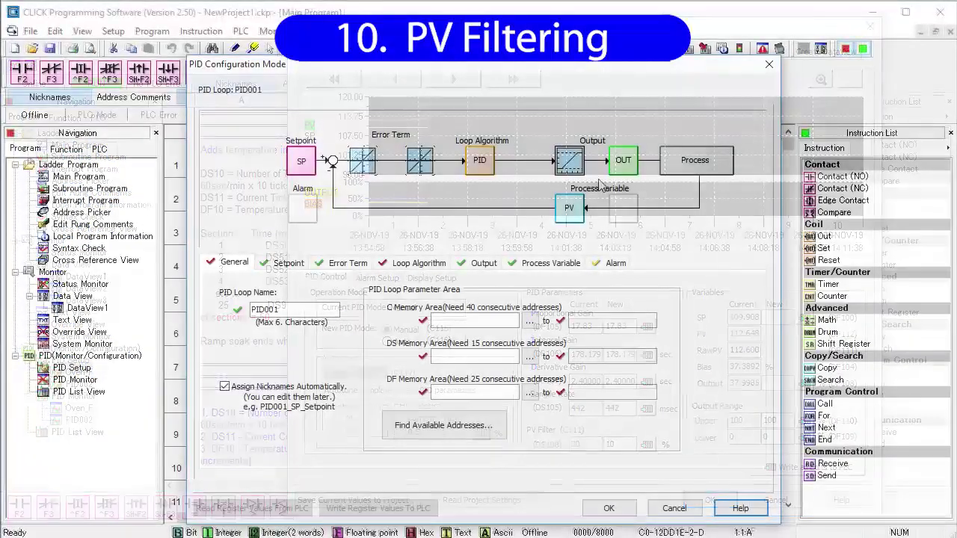
On PID001's Process Variable tab, switch PV Filter on, then back to No Filter (OFF)
left_click(598, 184)
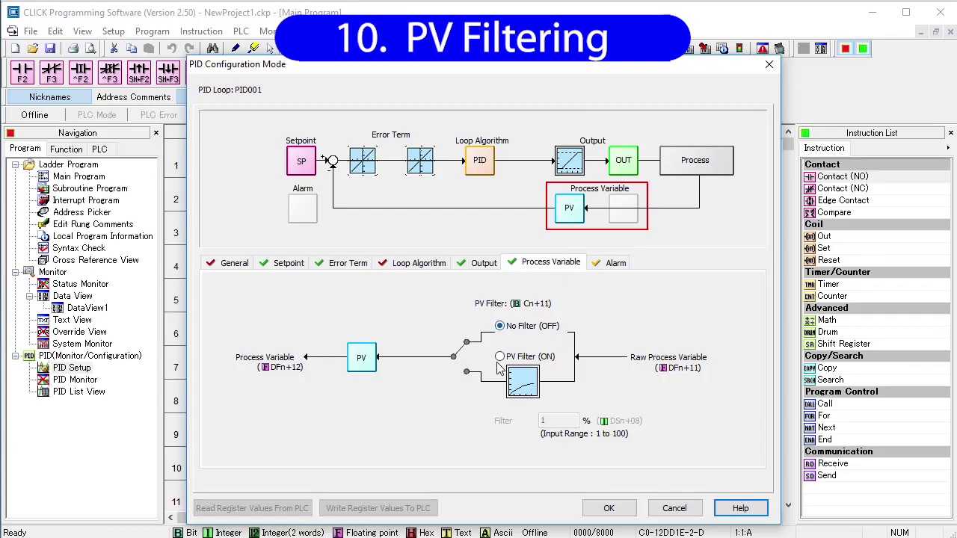
left_click(499, 357)
left_click(499, 326)
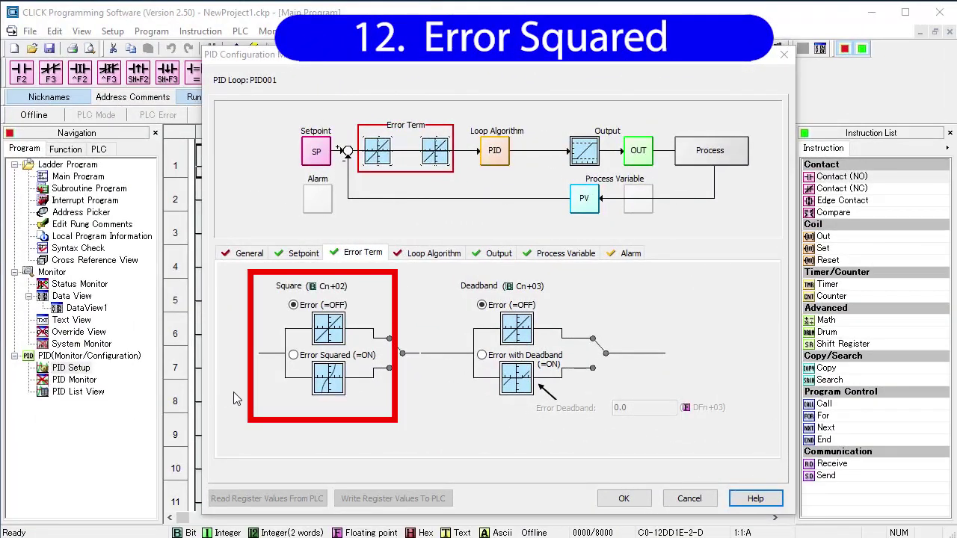
Choose Error Squared (=ON) under Square on the Error Term tab
left_click(293, 356)
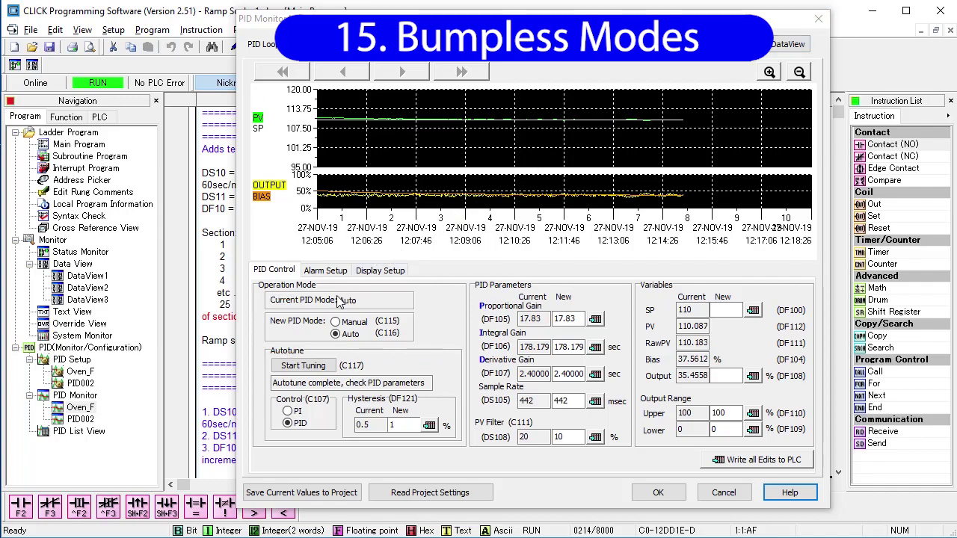
In Manual, write a 115 setpoint, return the loop to Auto, then switch back to Manual
left_click(335, 321)
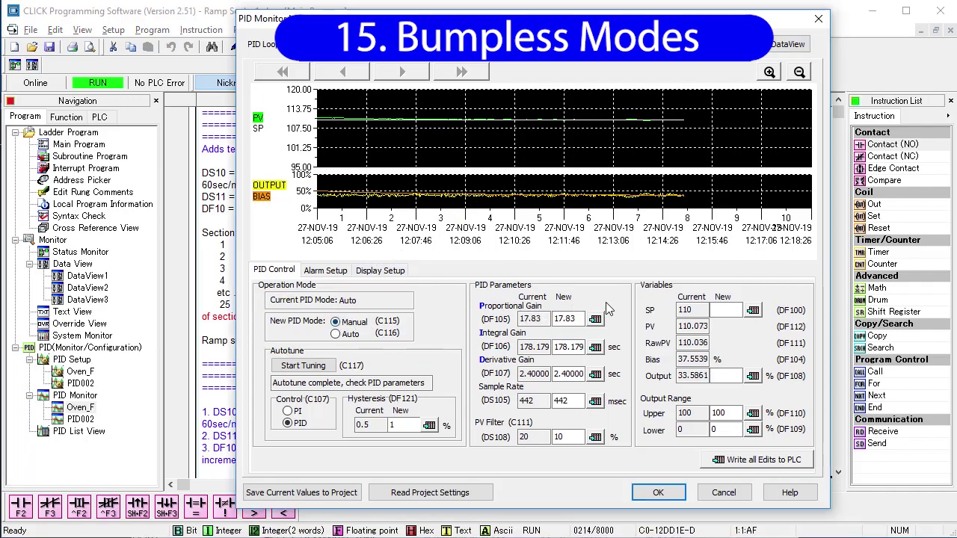
left_click(717, 309)
type("115")
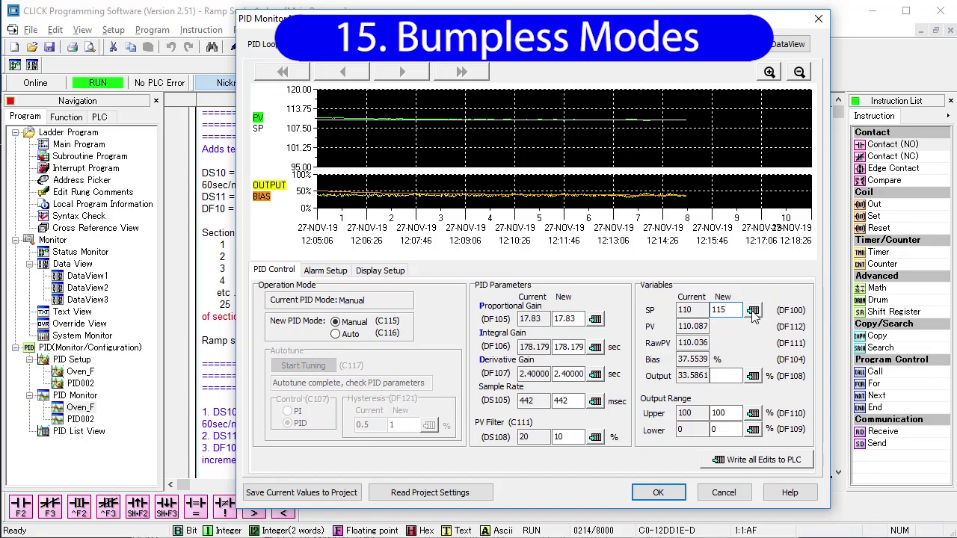
left_click(752, 310)
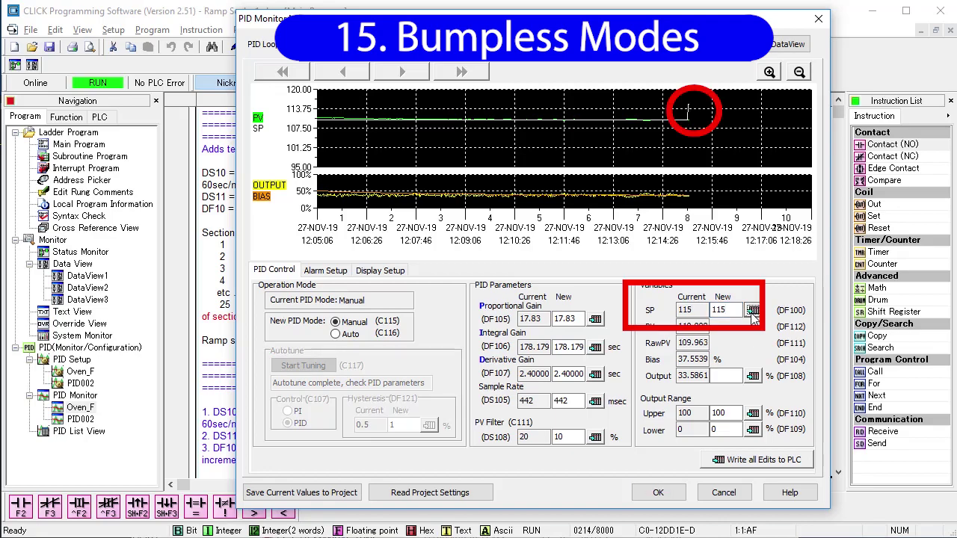
left_click(336, 334)
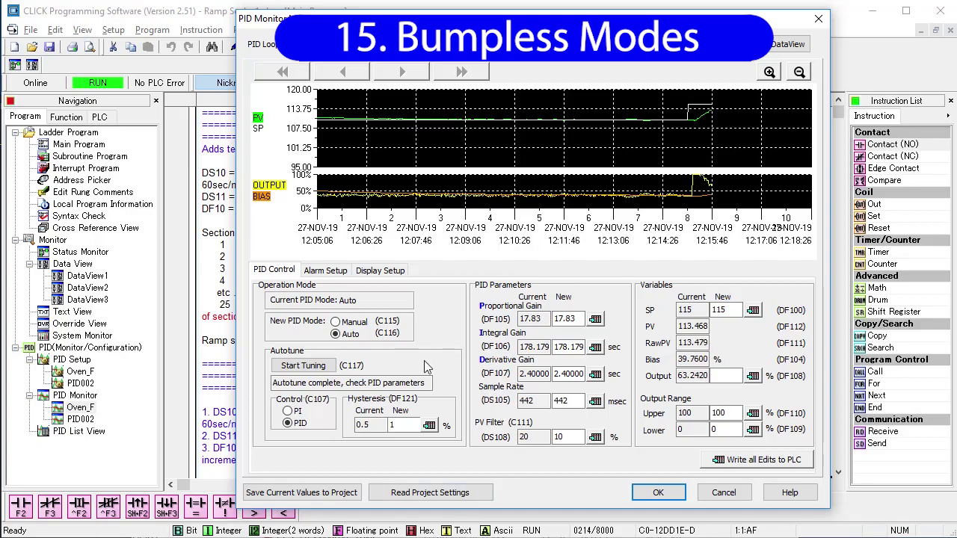
left_click(335, 322)
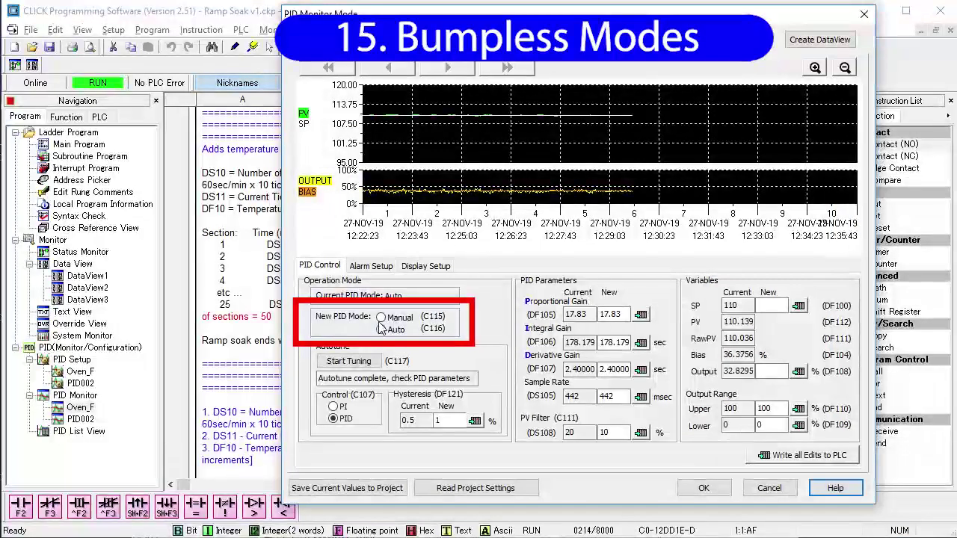
Put the loop in Manual and write a new setpoint of 115
left_click(381, 318)
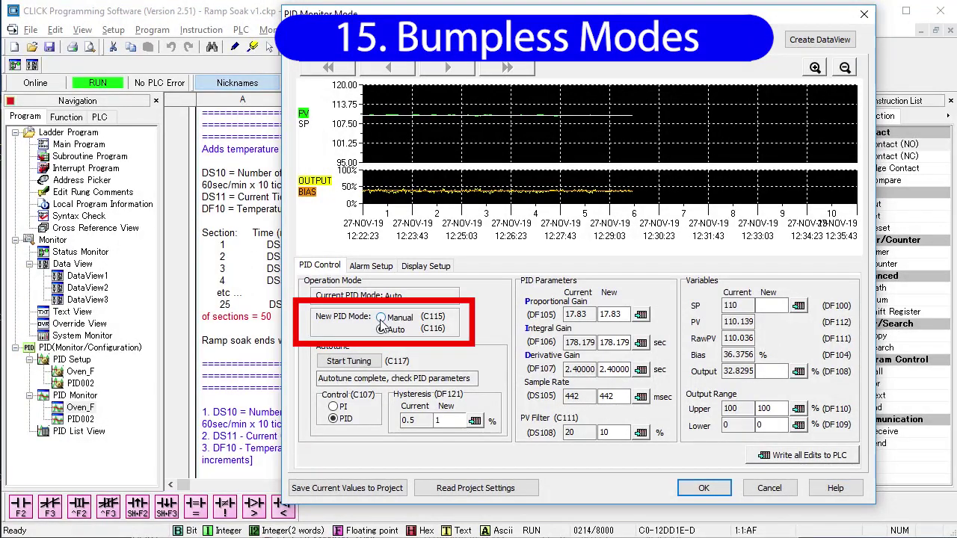
left_click(773, 306)
type("115")
left_click(798, 306)
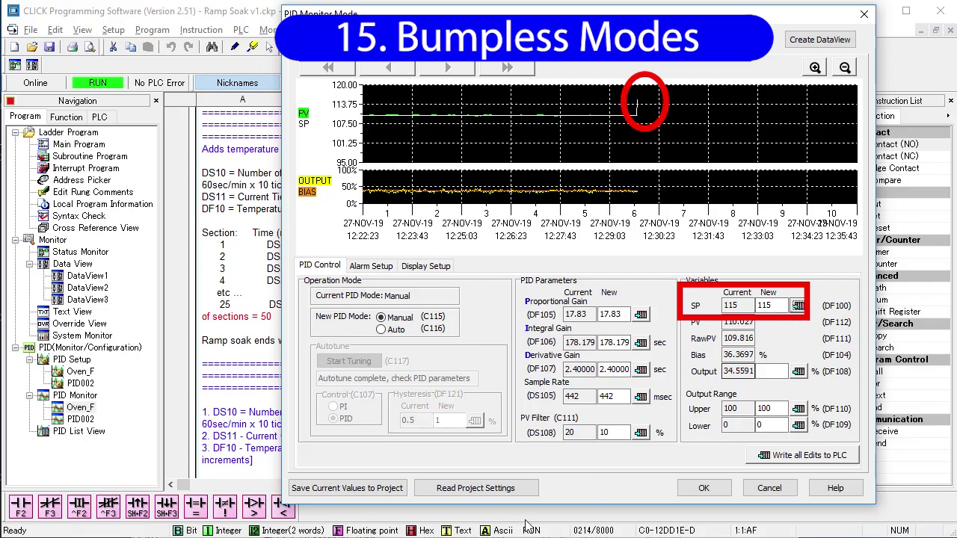
Turn bumpless mode bit C108 off in DataView3, then return the loop to Auto
double_click(88, 300)
left_click_drag(320, 389, 253, 305)
left_click(310, 174)
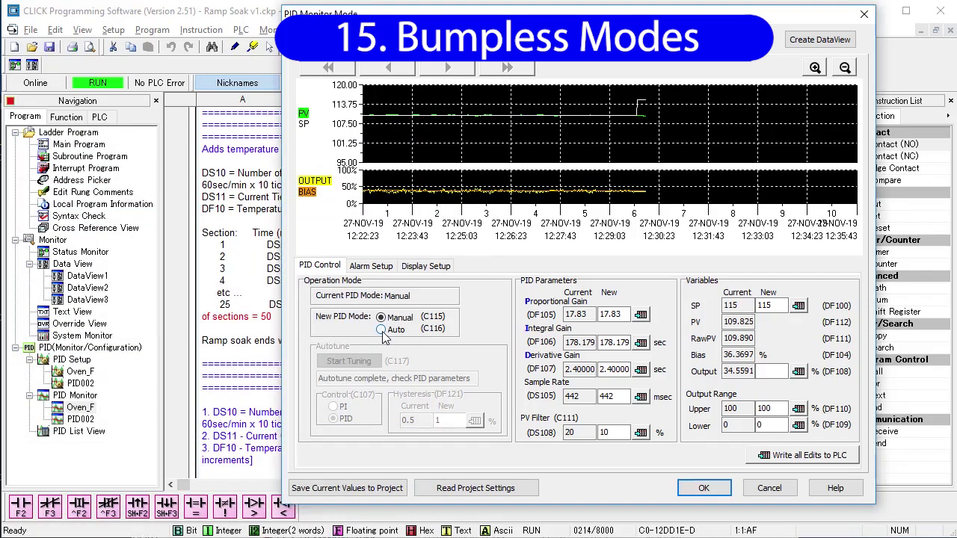
left_click(381, 330)
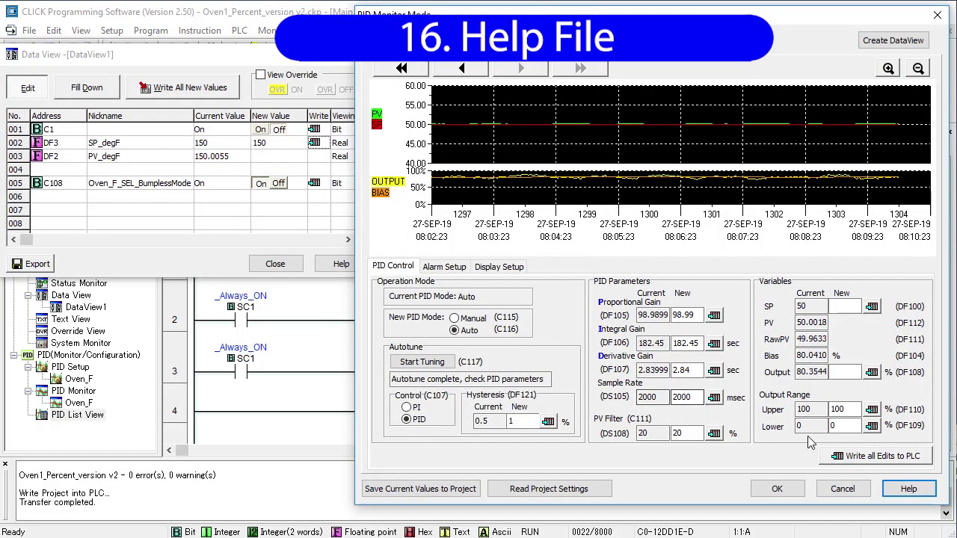
Open the PID Monitor help on PID Control in CLICK and scroll down to PWM Control
left_click(906, 489)
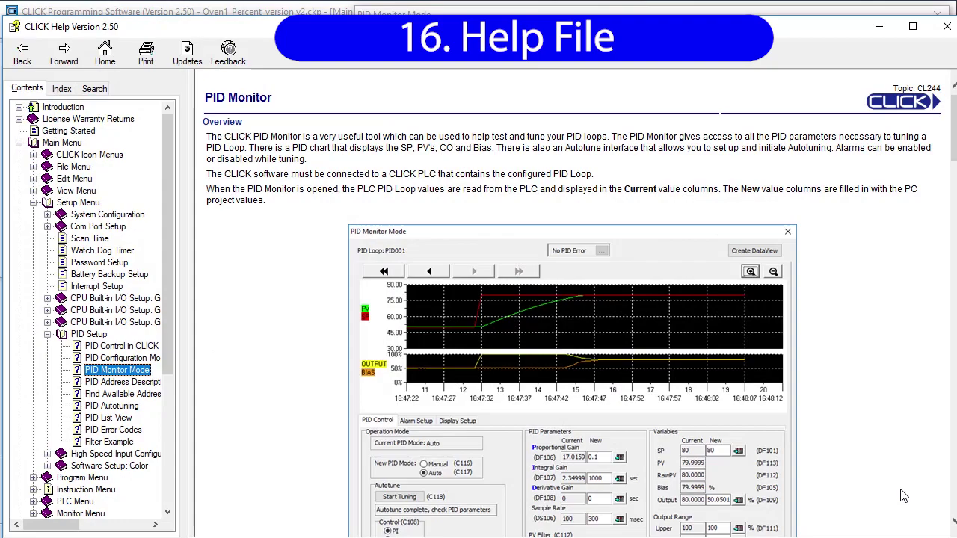
left_click(111, 348)
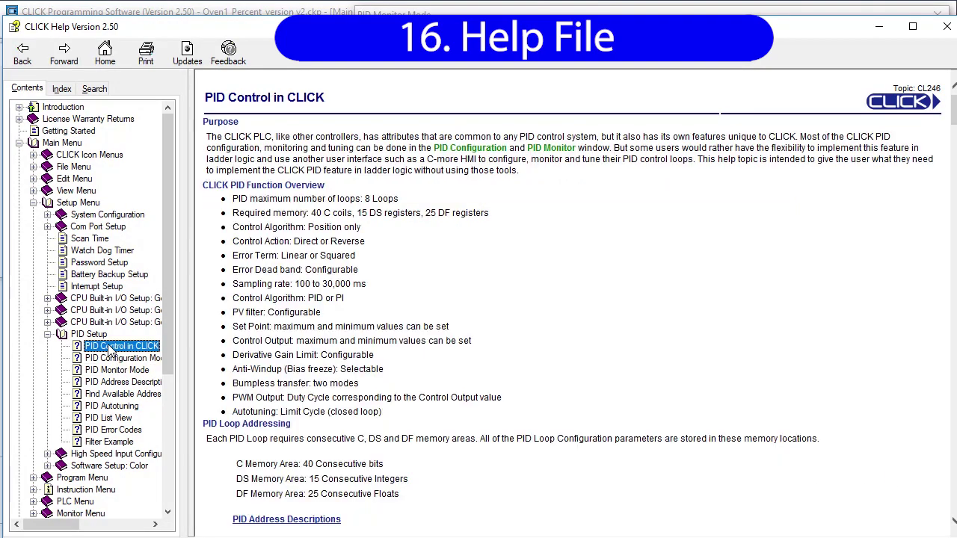
scroll(665, 306, "down", 20)
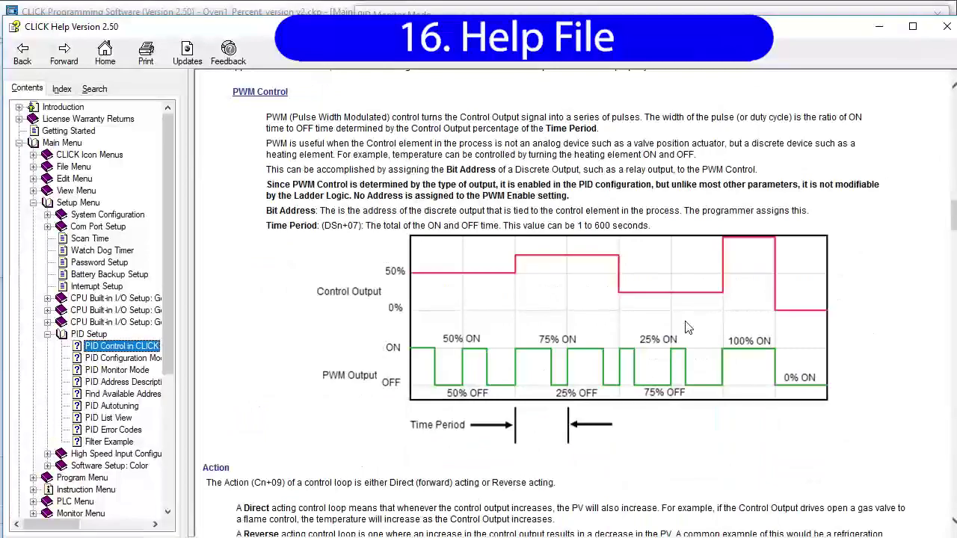